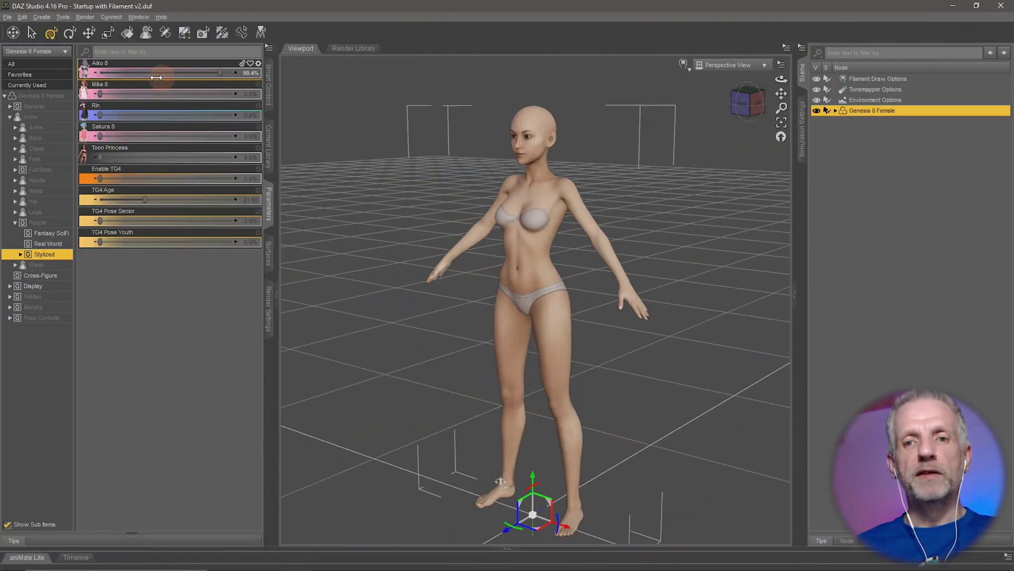
- Dial the Aiko 8 morph down to 0% and zoom in on the figure's head and torso
{"action": "left_click_drag", "start_coordinate": [156, 78], "coordinate": [82, 66]}
{"action": "mouse_move", "coordinate": [394, 201]}
{"action": "left_mouse_down", "text": "alt"}
{"action": "mouse_move", "coordinate": [418, 213]}
{"action": "mouse_move", "coordinate": [427, 300]}
{"action": "mouse_move", "coordinate": [421, 290]}
{"action": "mouse_move", "coordinate": [442, 294]}
{"action": "mouse_move", "coordinate": [429, 292]}
{"action": "left_mouse_up", "text": "alt"}
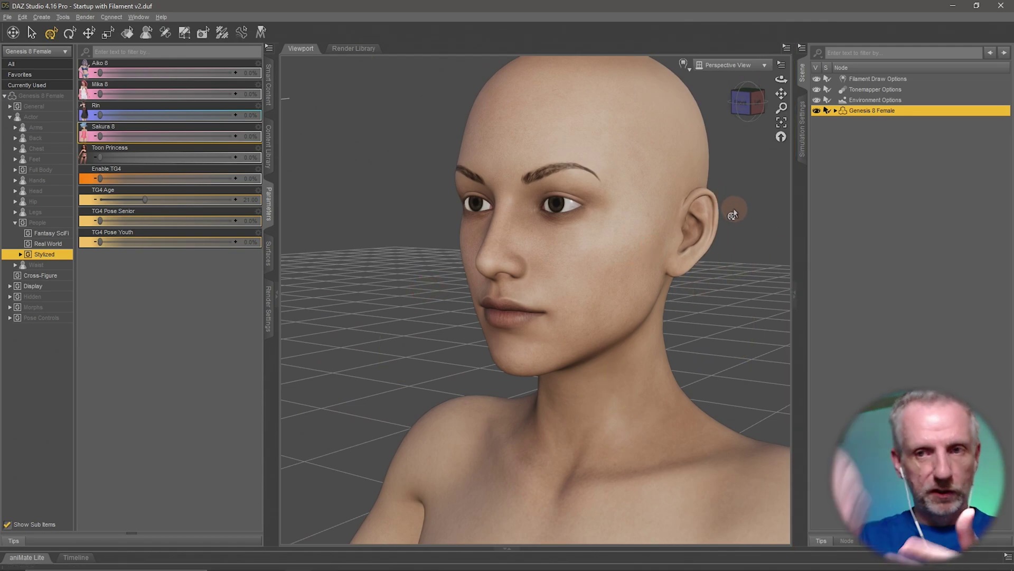
- Set the viewport DrawStyle to Wire Texture Shaded and zoom and orbit to inspect the head mesh
{"action": "left_click", "coordinate": [685, 73]}
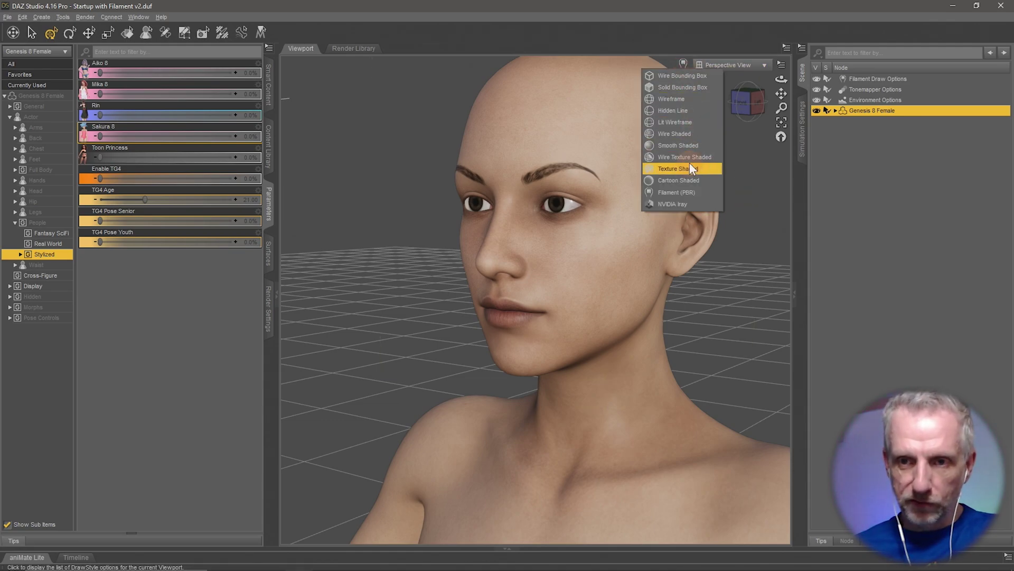
{"action": "left_click", "coordinate": [693, 157]}
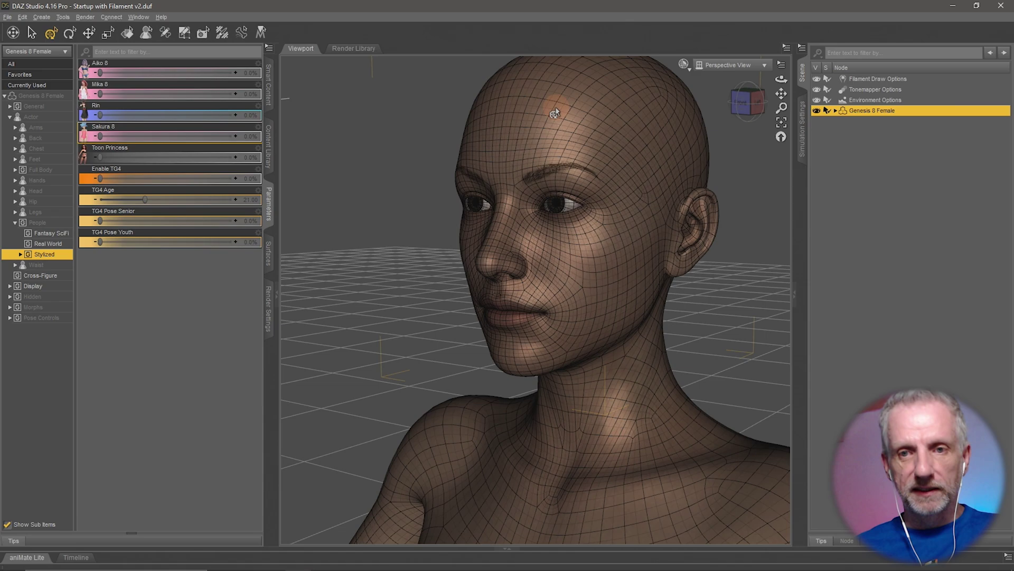
{"action": "scroll", "coordinate": [554, 111], "scroll_direction": "up", "scroll_amount": 5}
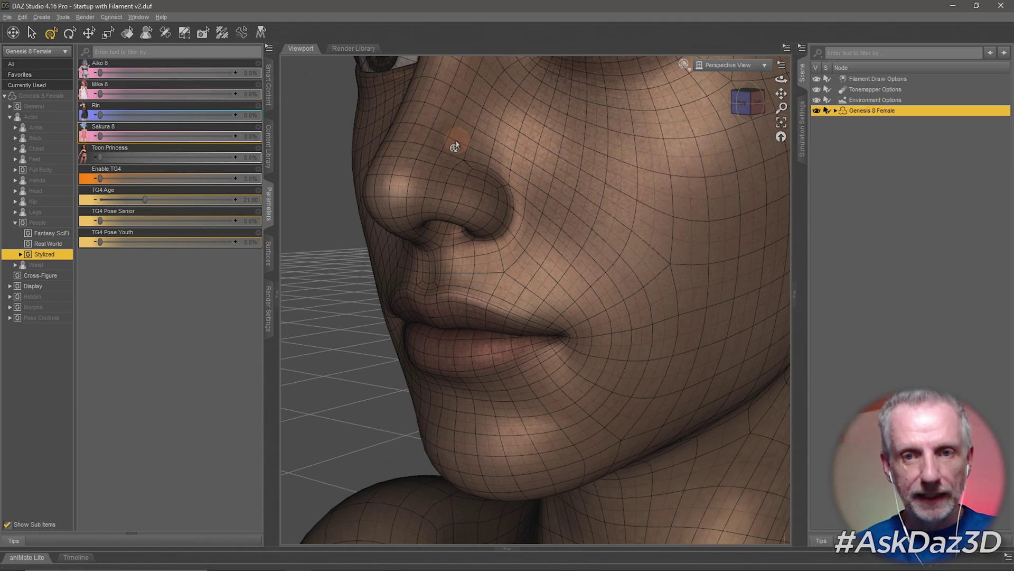
{"action": "scroll", "coordinate": [478, 148], "scroll_direction": "down", "scroll_amount": 4}
{"action": "scroll", "coordinate": [479, 148], "scroll_direction": "up", "scroll_amount": 4}
{"action": "scroll", "coordinate": [479, 148], "scroll_direction": "down", "scroll_amount": 4}
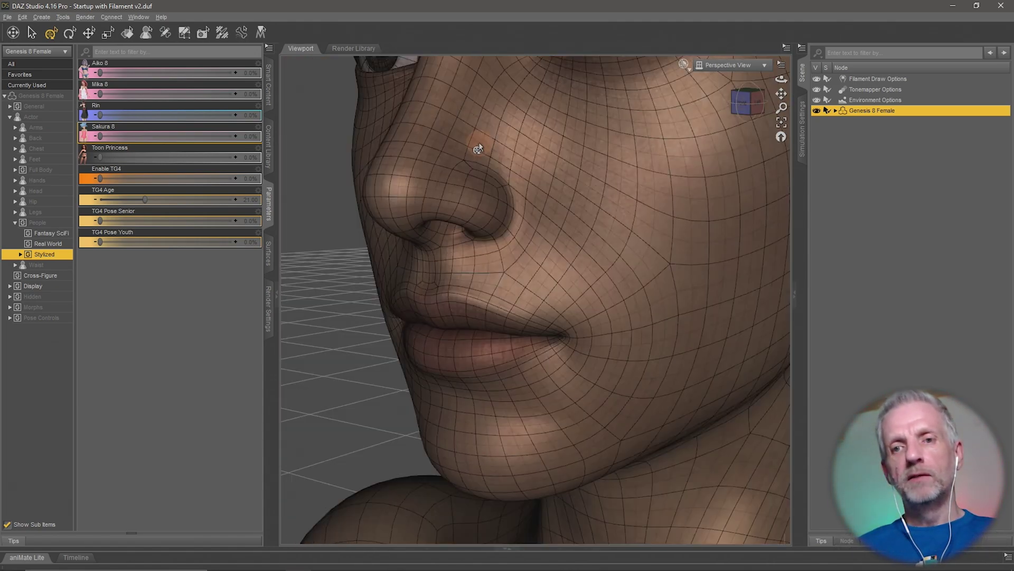
{"action": "scroll", "coordinate": [479, 142], "scroll_direction": "down", "scroll_amount": 4}
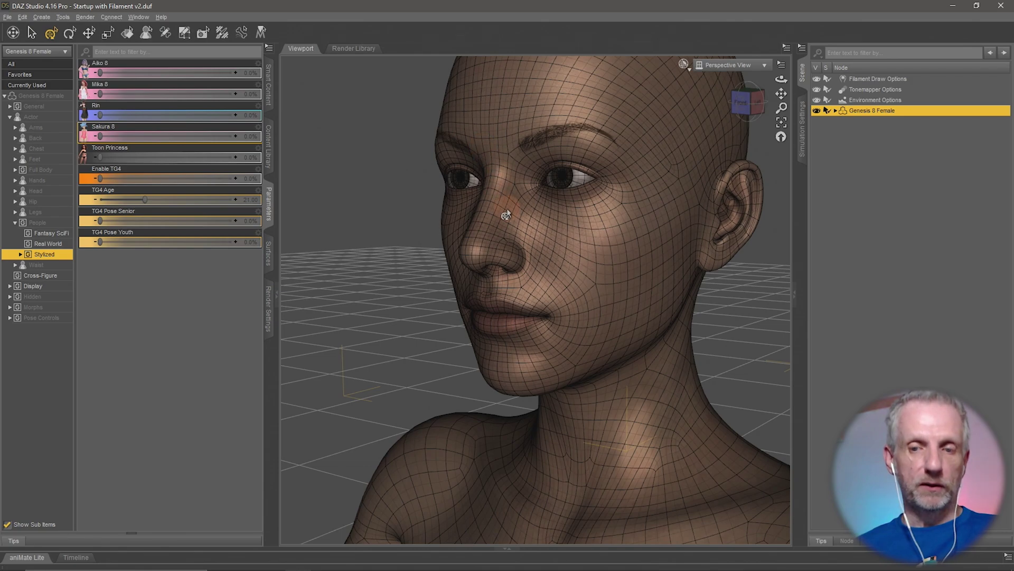
{"action": "left_click_drag", "start_coordinate": [507, 208], "coordinate": [551, 238], "text": "alt"}
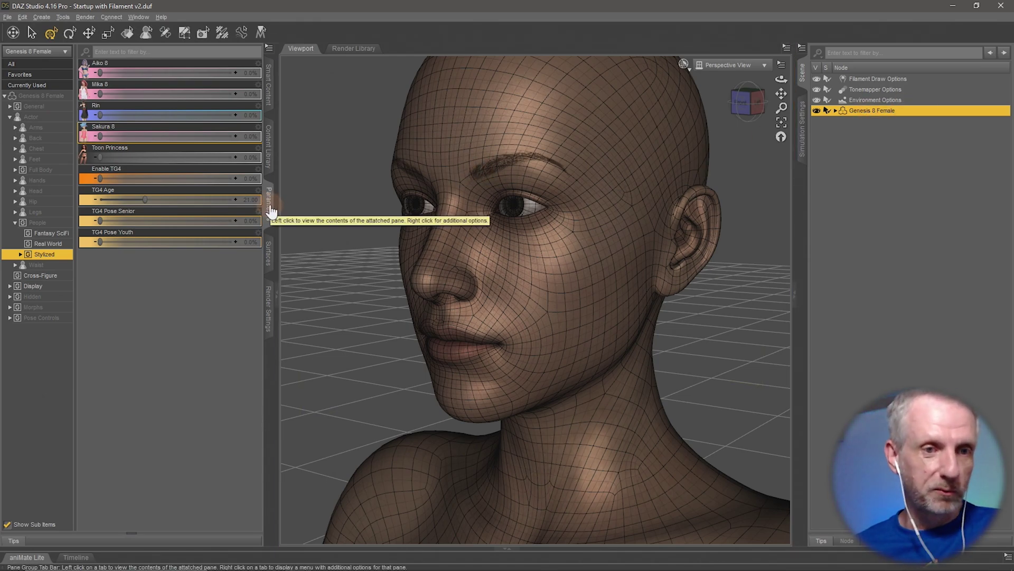
- Show the General group's Mesh Resolution settings and toggle Resolution Level between Base and High Resolution
{"action": "left_click", "coordinate": [11, 106]}
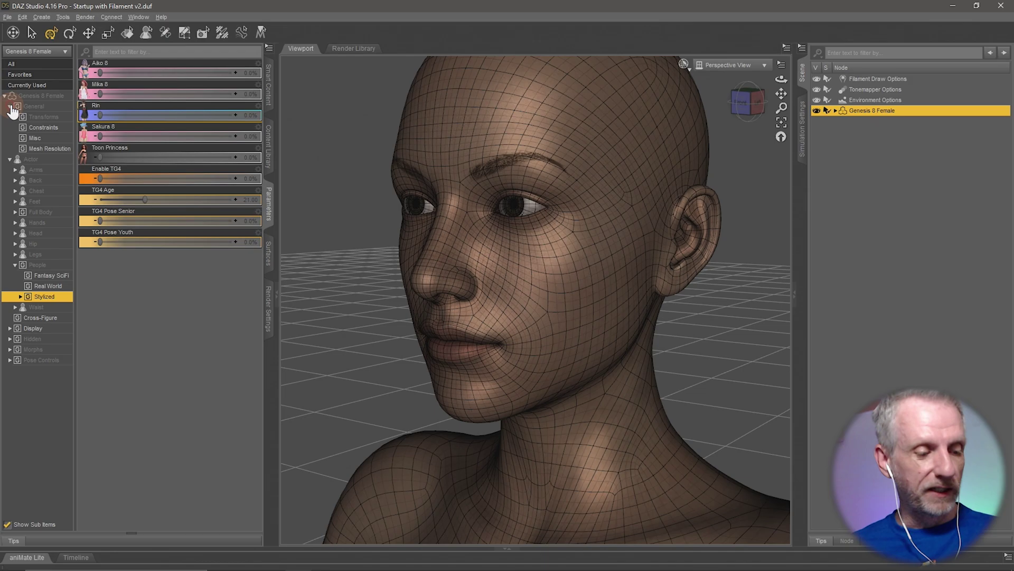
{"action": "left_click", "coordinate": [54, 150]}
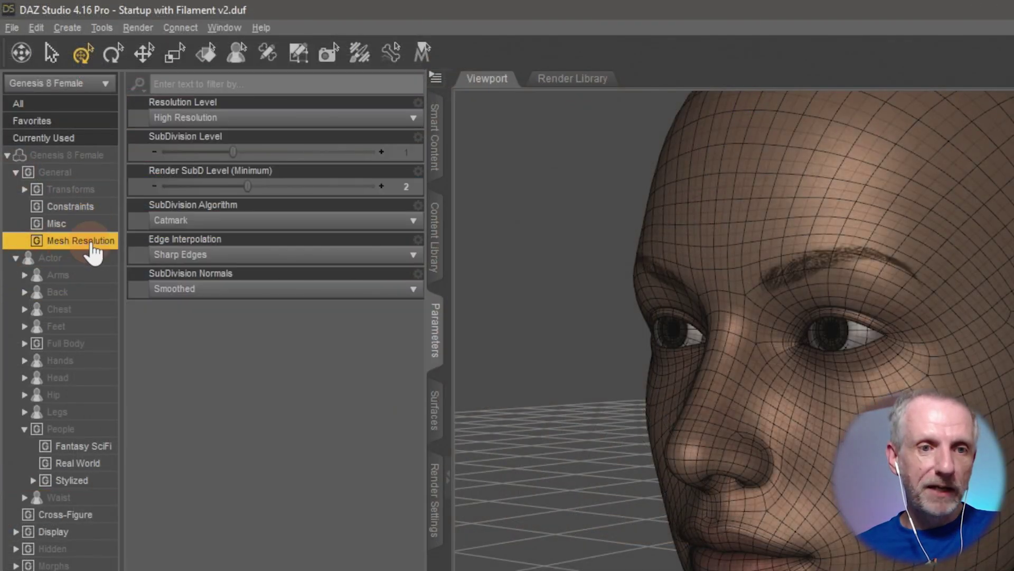
{"action": "left_click", "coordinate": [275, 118]}
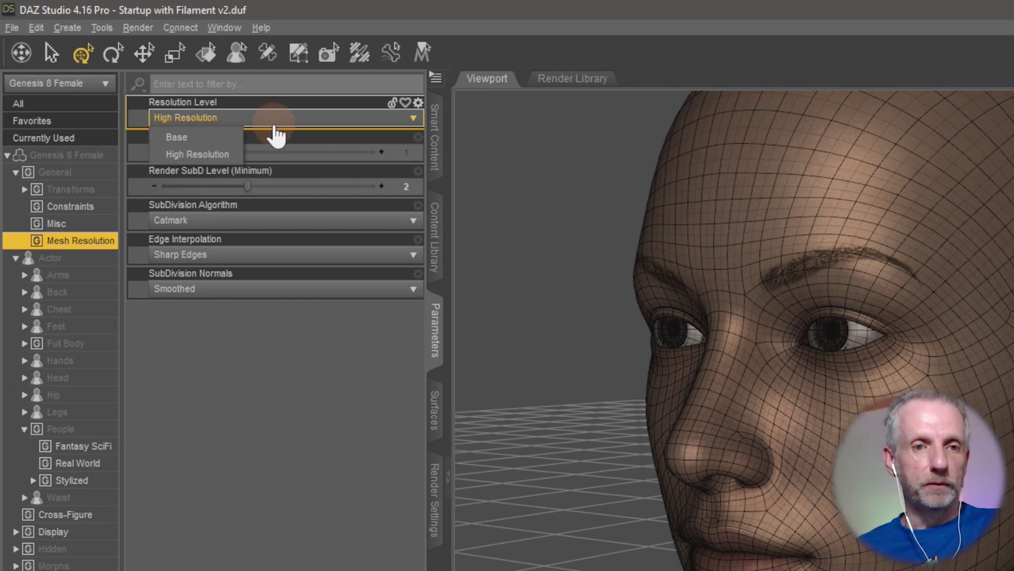
{"action": "left_click", "coordinate": [204, 140]}
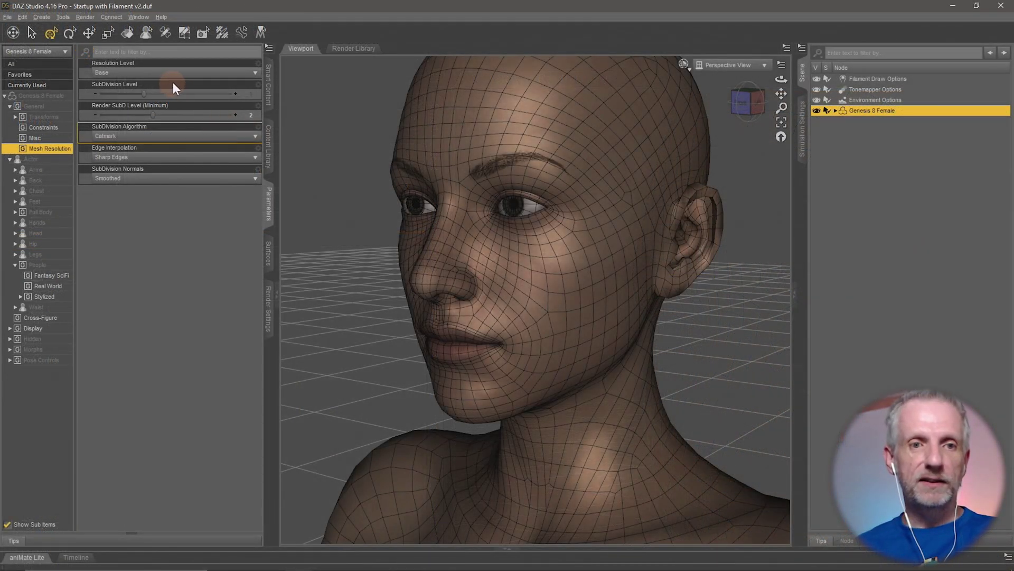
{"action": "left_click", "coordinate": [280, 122]}
{"action": "left_click", "coordinate": [139, 95]}
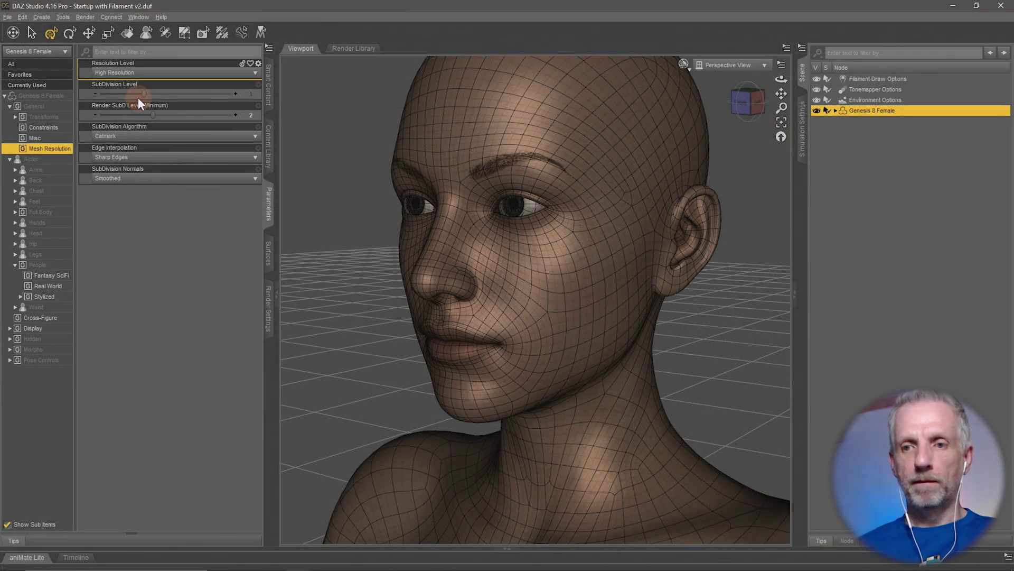
{"action": "left_click", "coordinate": [142, 77]}
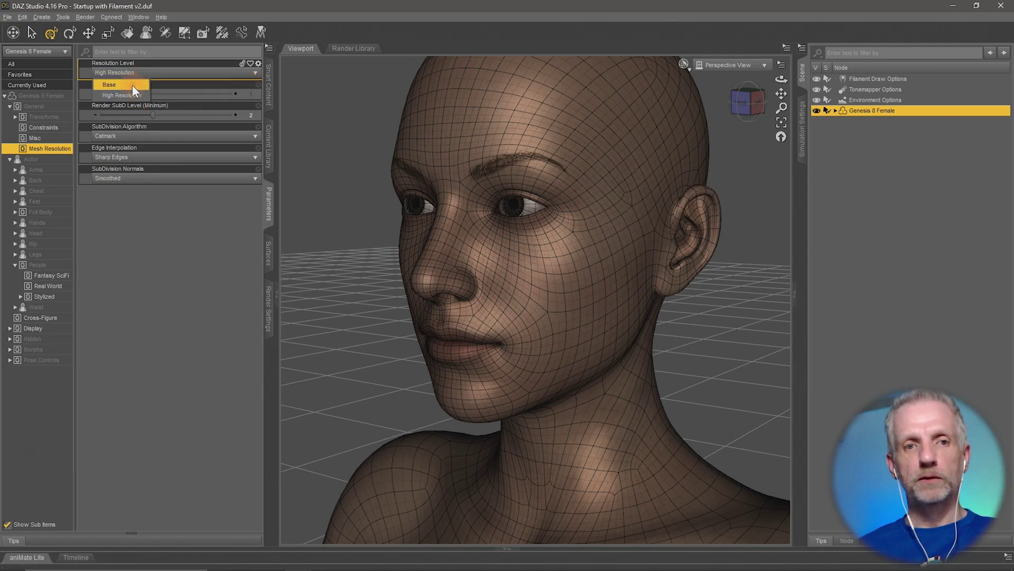
{"action": "left_click", "coordinate": [132, 85]}
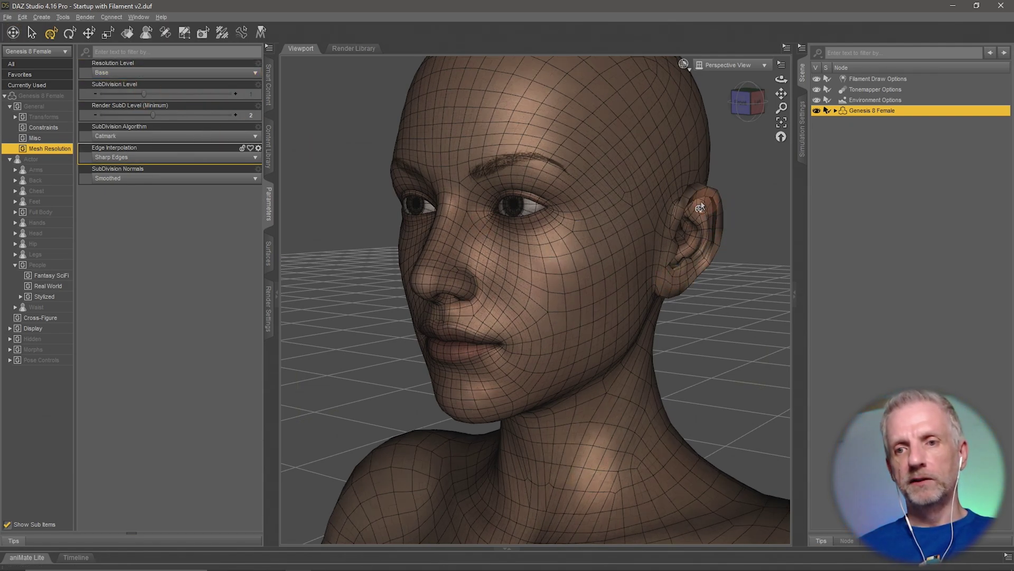
- Compare Base and High Resolution again while zooming on the face, ending at High Resolution
{"action": "scroll", "coordinate": [482, 209], "scroll_direction": "up", "scroll_amount": 5}
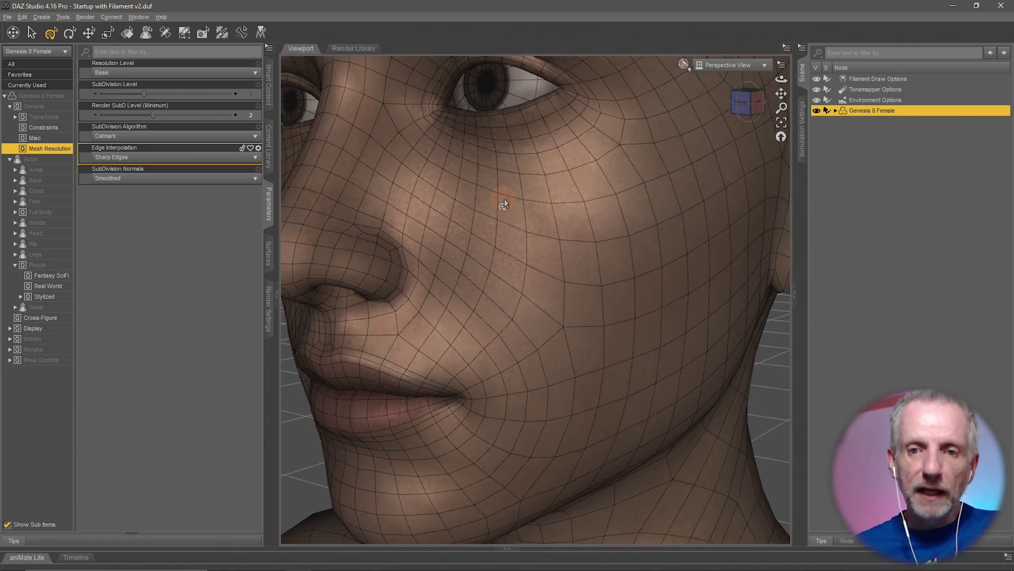
{"action": "left_click", "coordinate": [161, 74]}
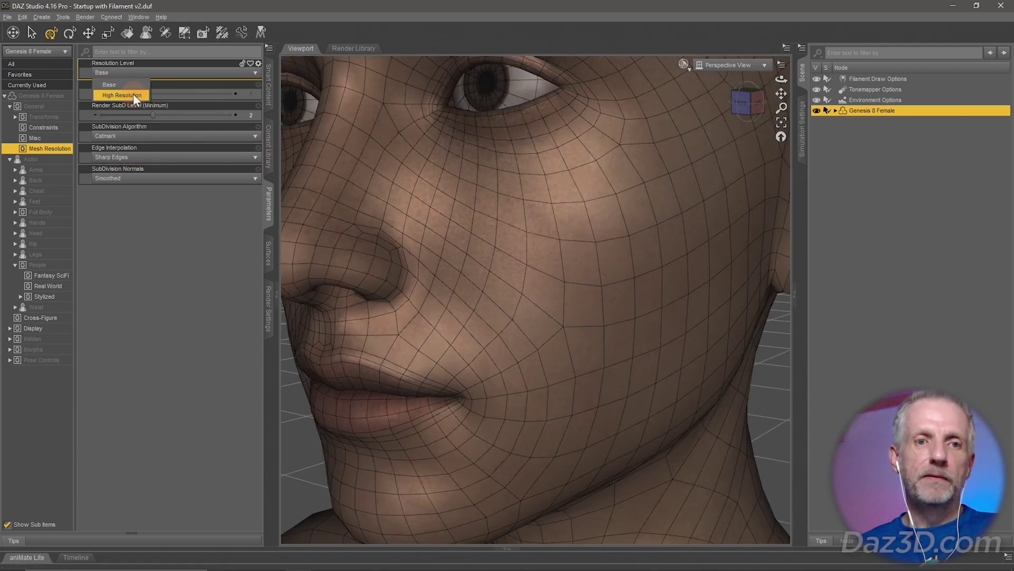
{"action": "left_click", "coordinate": [138, 95]}
{"action": "left_click", "coordinate": [208, 74]}
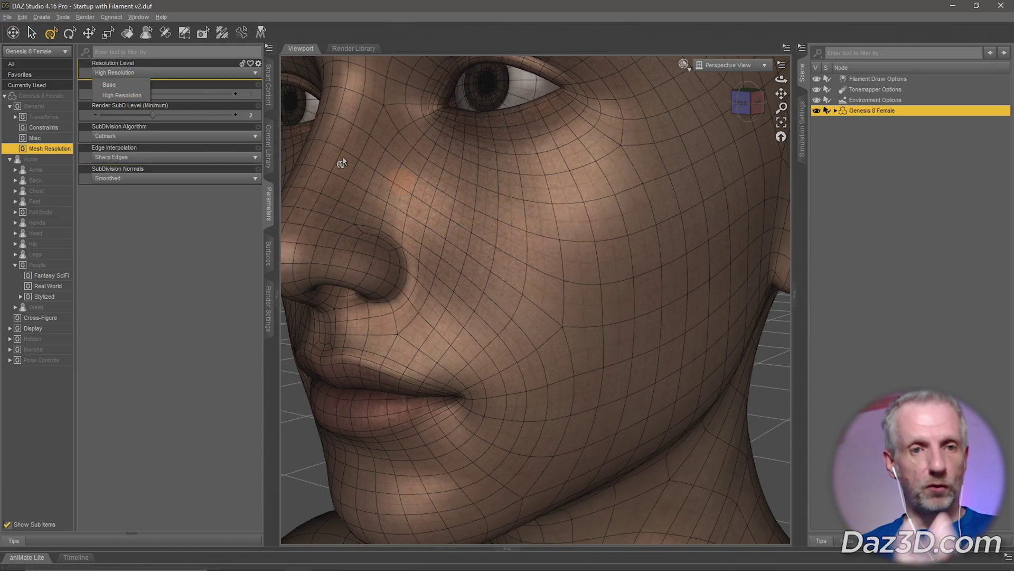
{"action": "left_click", "coordinate": [120, 86]}
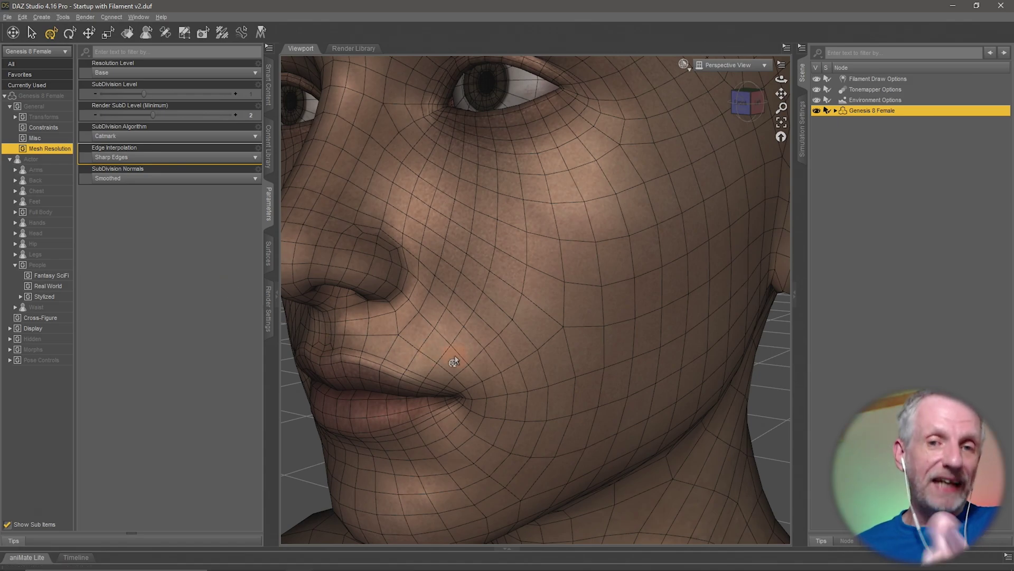
{"action": "scroll", "coordinate": [453, 359], "scroll_direction": "down", "scroll_amount": 5}
{"action": "scroll", "coordinate": [453, 358], "scroll_direction": "up", "scroll_amount": 3}
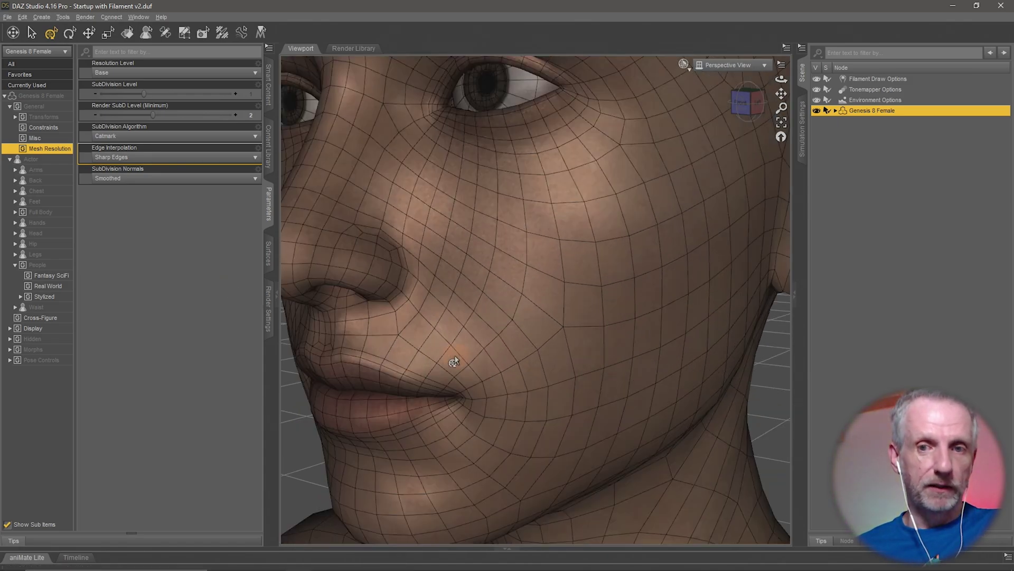
{"action": "scroll", "coordinate": [453, 355], "scroll_direction": "up", "scroll_amount": 5}
{"action": "left_click", "coordinate": [210, 74]}
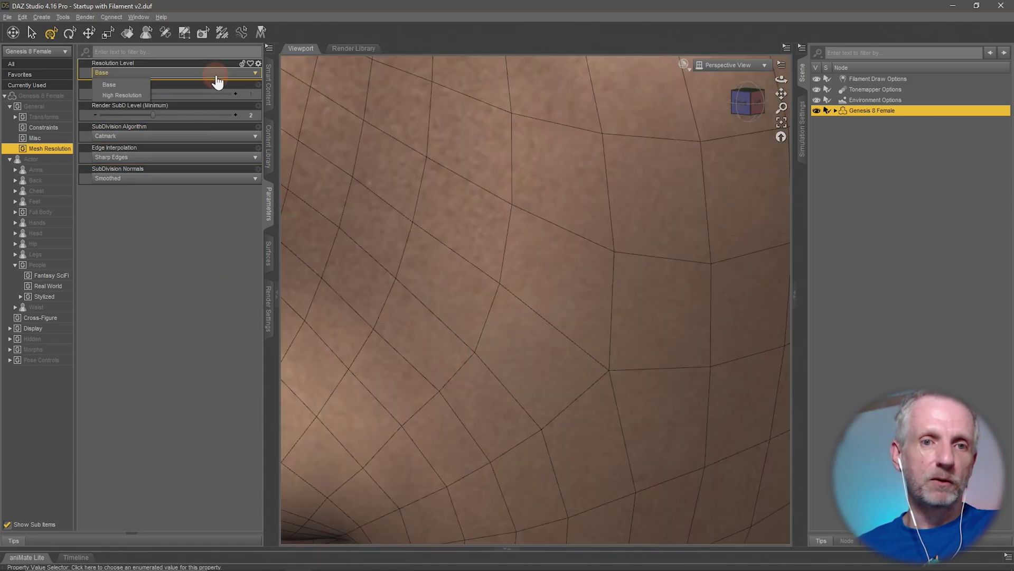
{"action": "left_click", "coordinate": [141, 97]}
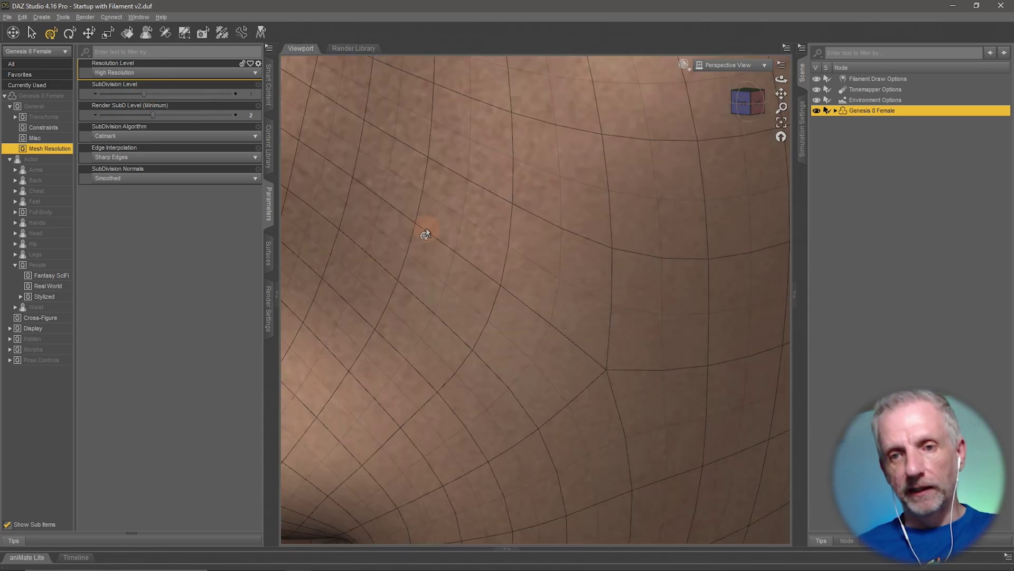
{"action": "scroll", "coordinate": [425, 234], "scroll_direction": "down", "scroll_amount": 8}
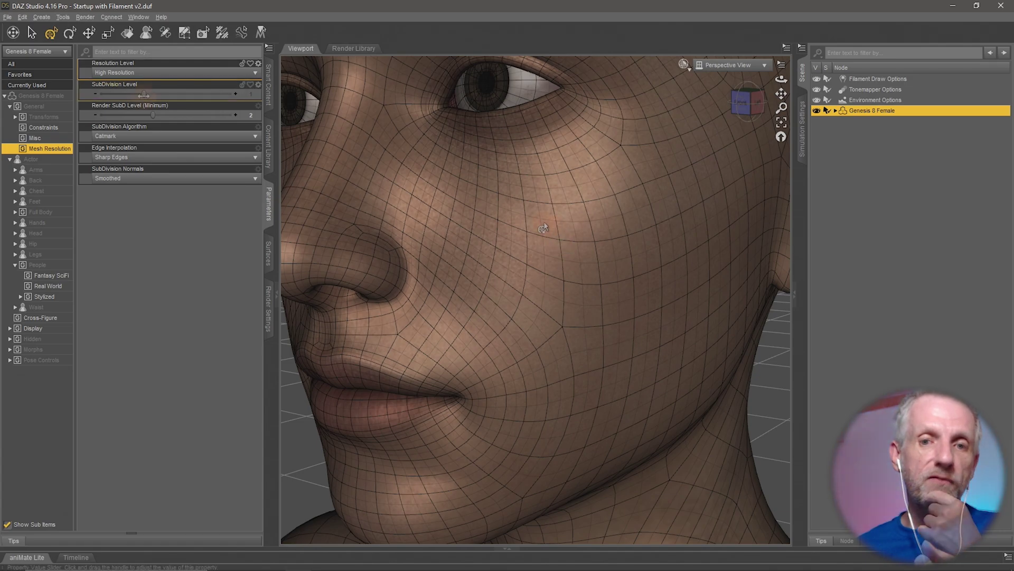
- Raise SubDivision Level from 1 to 2, set Resolution Level to Base, and orbit the figure
{"action": "left_click", "coordinate": [143, 95]}
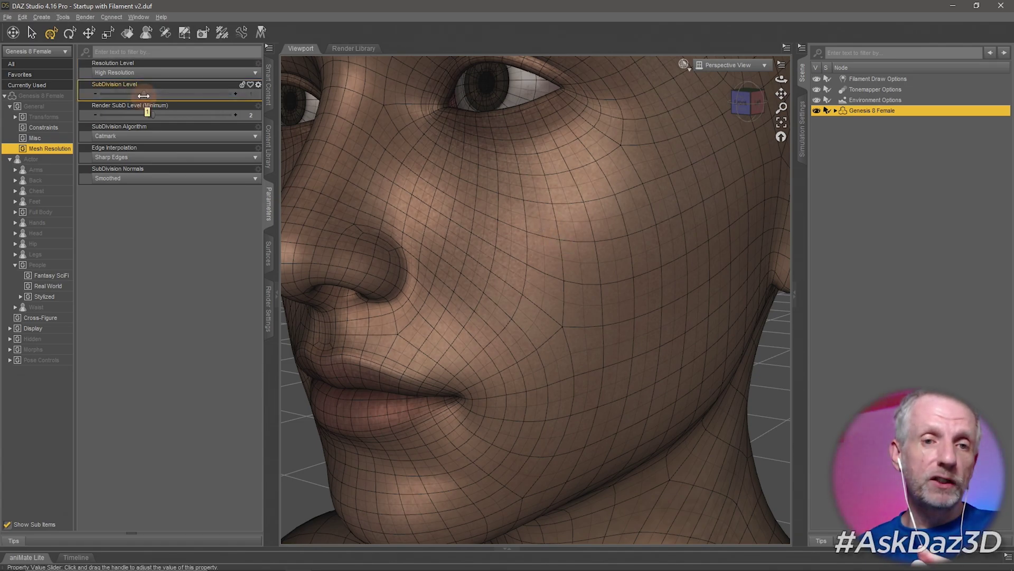
{"action": "left_click_drag", "start_coordinate": [143, 96], "coordinate": [188, 96]}
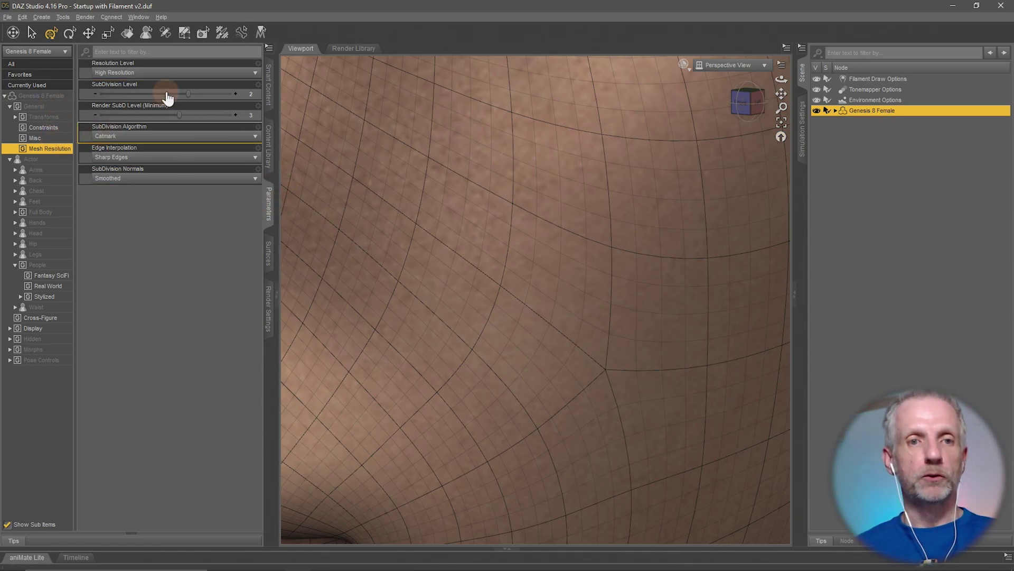
{"action": "left_click", "coordinate": [187, 75]}
{"action": "left_click", "coordinate": [144, 85]}
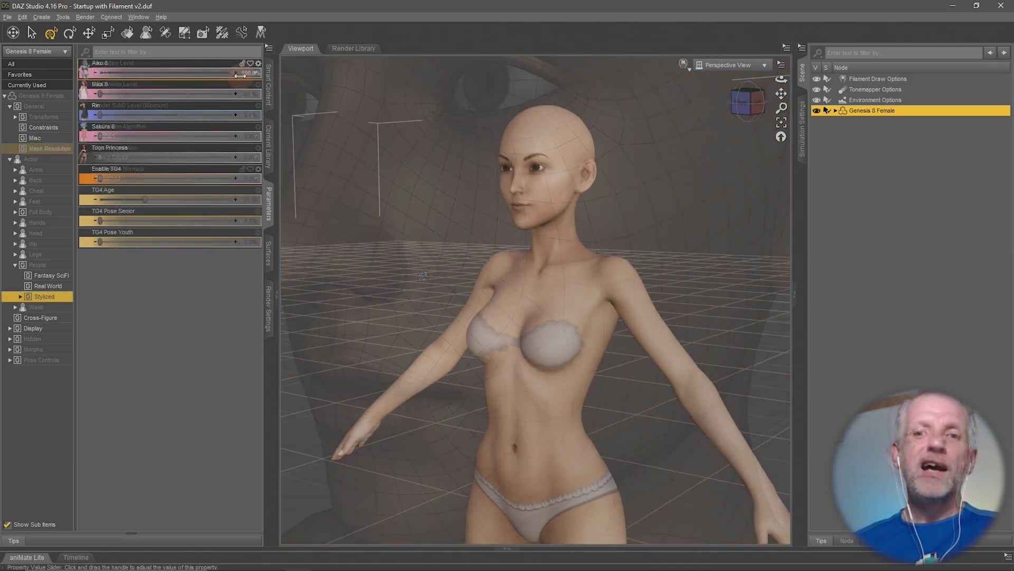
{"action": "left_click_drag", "start_coordinate": [414, 276], "coordinate": [480, 335]}
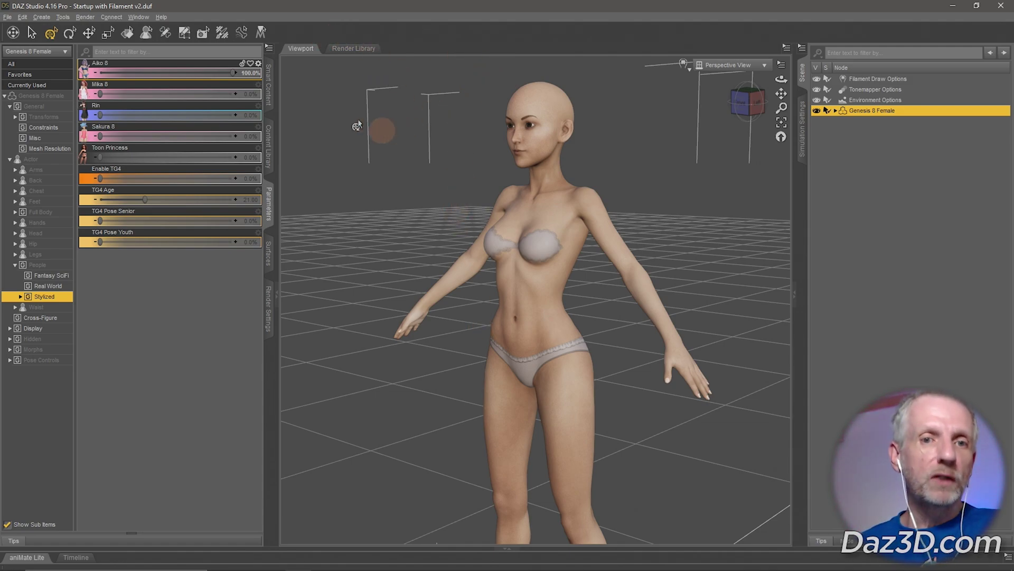
- Show the Smart Content Products view with the Figures category
{"action": "left_click", "coordinate": [271, 101]}
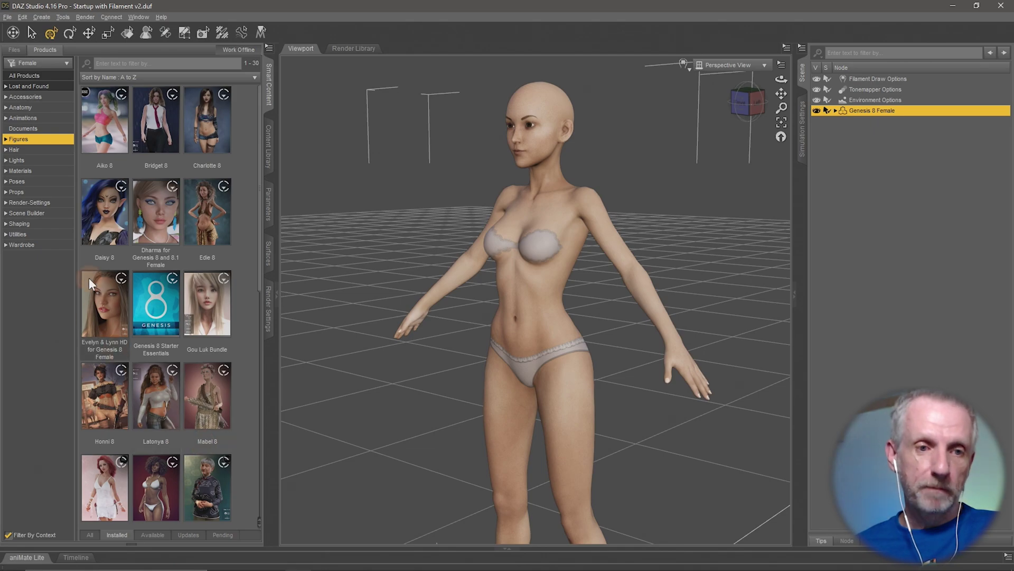
- List all Utilities without Filter By Context and run Scene Tools Set 1's Toolbar Create script
{"action": "left_click", "coordinate": [51, 236]}
{"action": "left_click", "coordinate": [7, 535]}
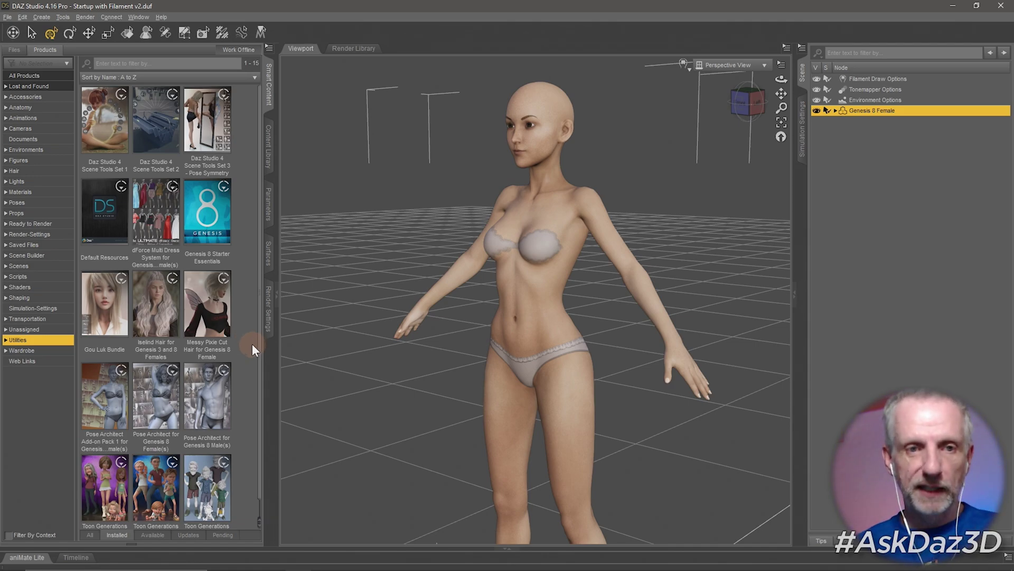
{"action": "left_click", "coordinate": [106, 123]}
{"action": "left_click", "coordinate": [147, 120]}
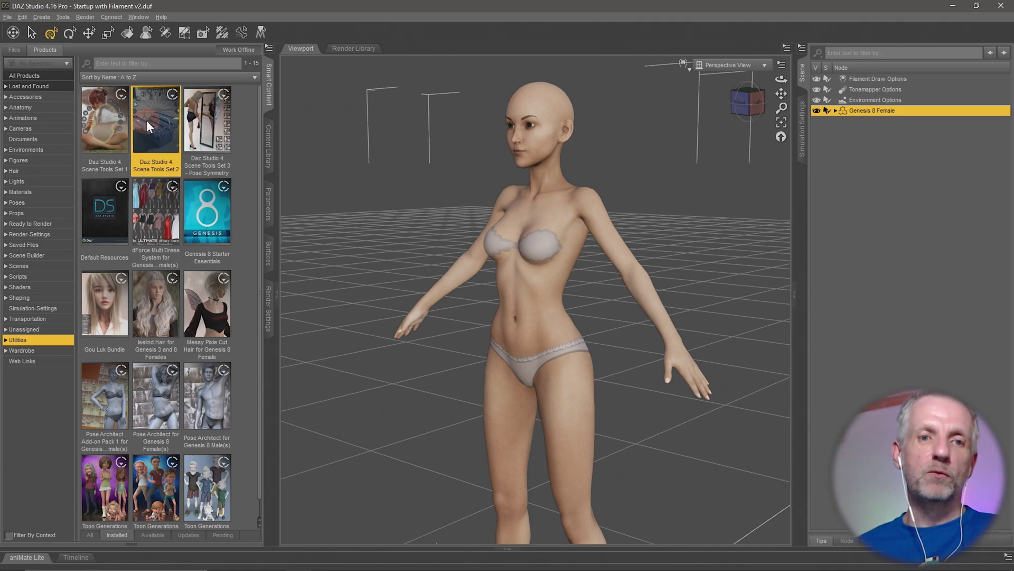
{"action": "left_click", "coordinate": [206, 122]}
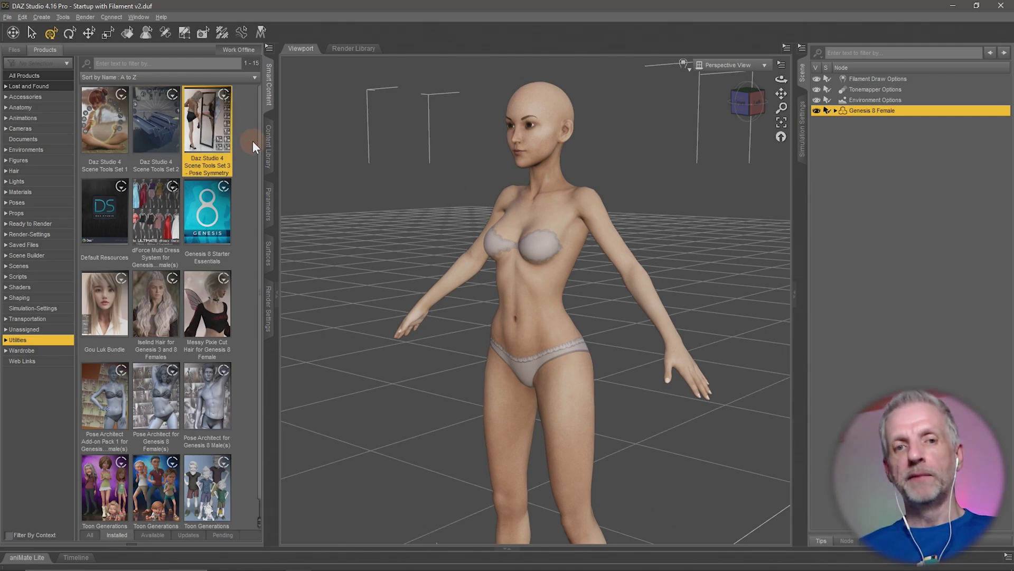
{"action": "double_click", "coordinate": [108, 128]}
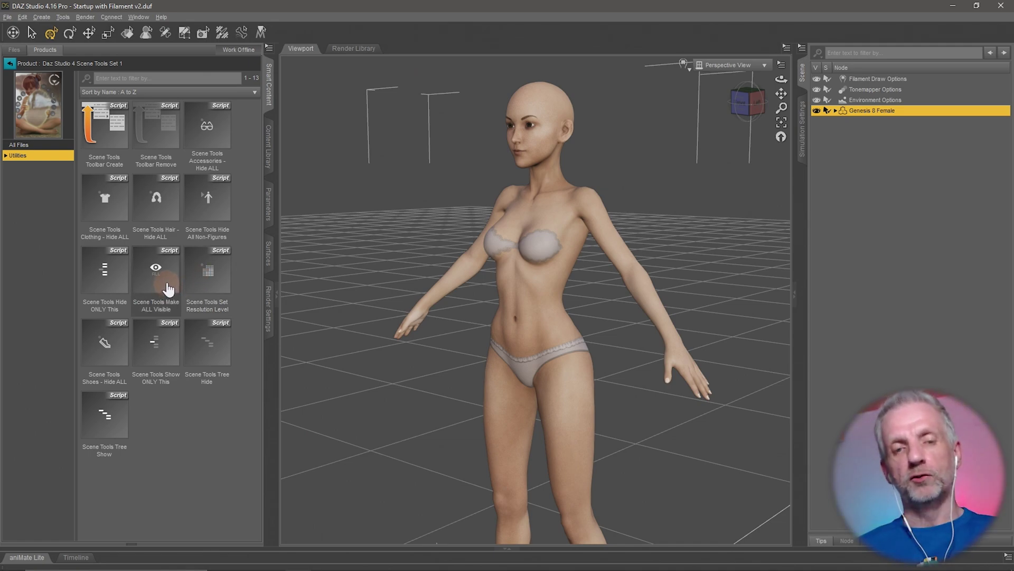
{"action": "double_click", "coordinate": [99, 142]}
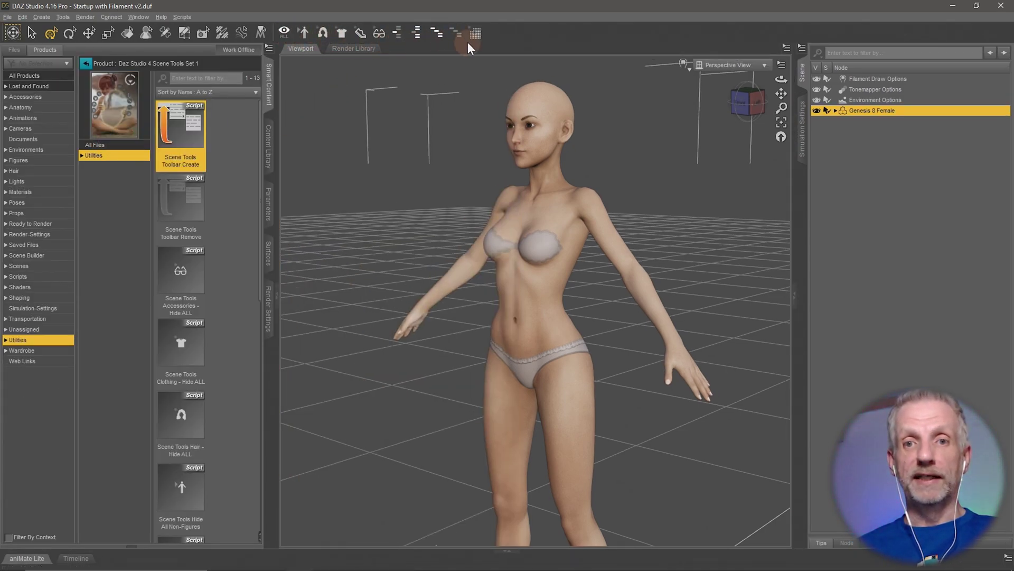
- Go back to the full Utilities product grid, zoom in on the head, and show the Parameters tab
{"action": "left_click", "coordinate": [86, 64]}
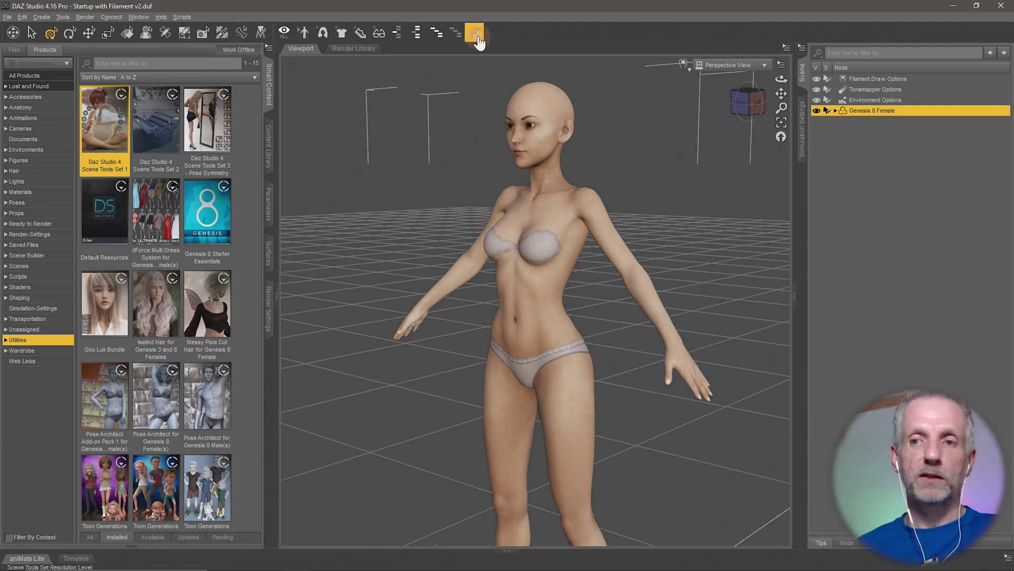
{"action": "scroll", "coordinate": [505, 178], "scroll_direction": "up", "scroll_amount": 5}
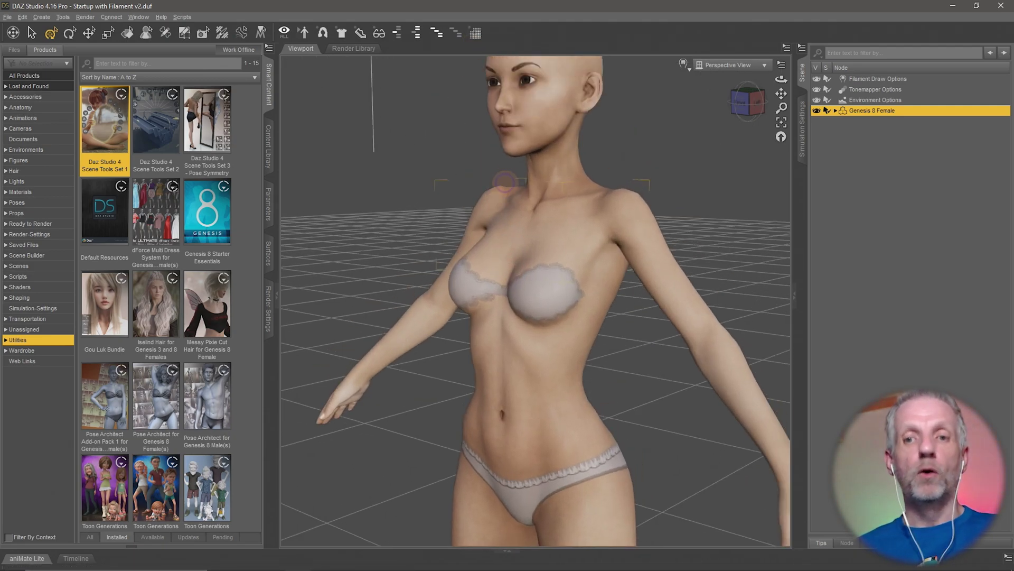
{"action": "scroll", "coordinate": [505, 178], "scroll_direction": "up", "scroll_amount": 5}
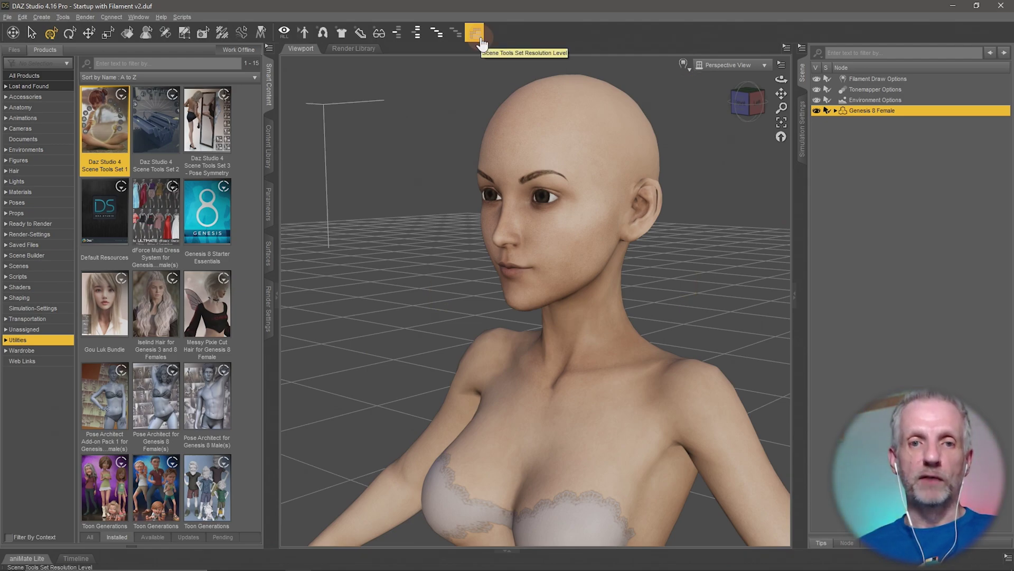
{"action": "left_click", "coordinate": [269, 205]}
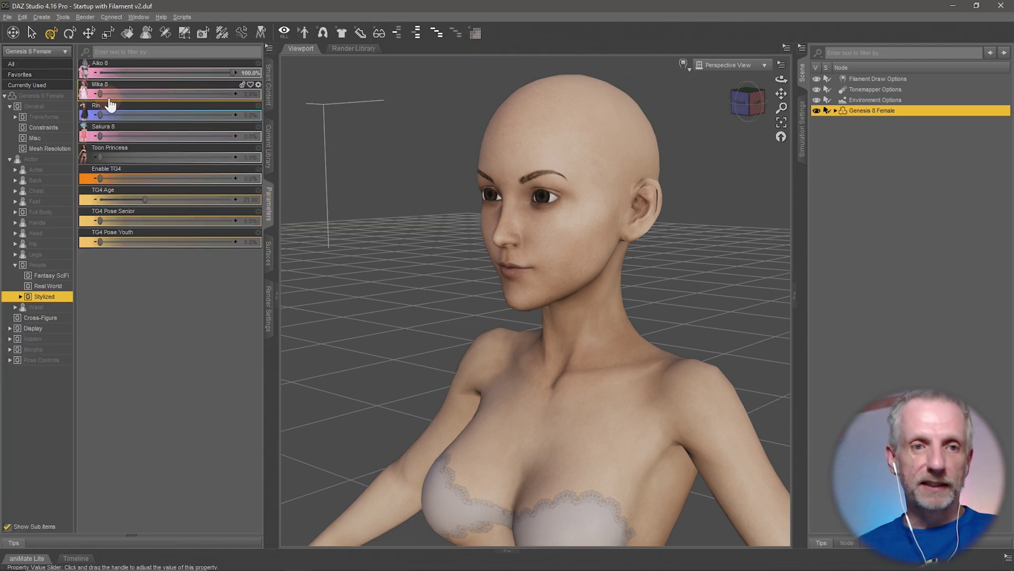
- Review the Mesh Resolution settings, then switch the mesh to Base with the Scene Tools Set Resolution Level button
{"action": "left_click", "coordinate": [50, 149]}
{"action": "left_click", "coordinate": [140, 72]}
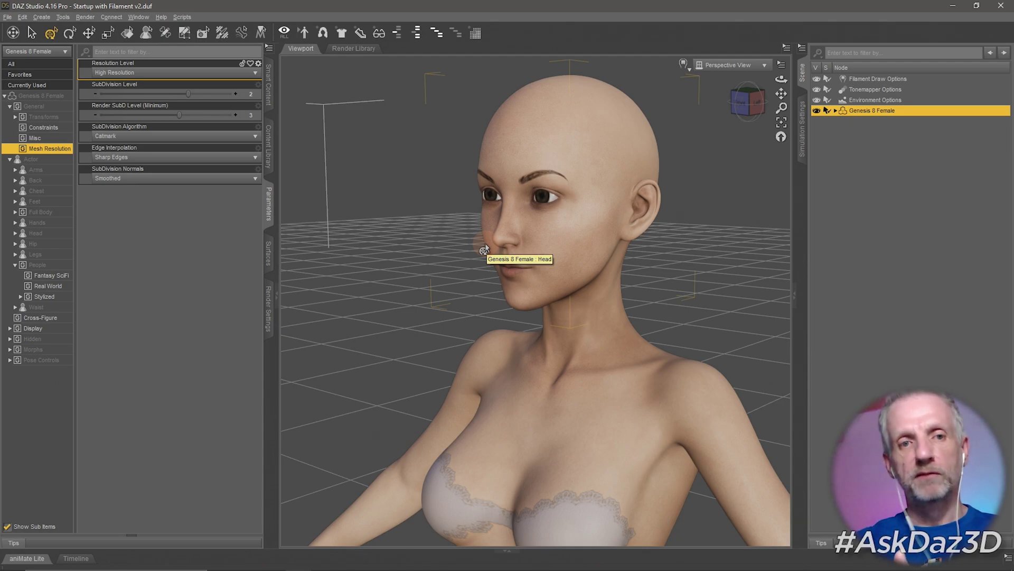
{"action": "left_click", "coordinate": [204, 103]}
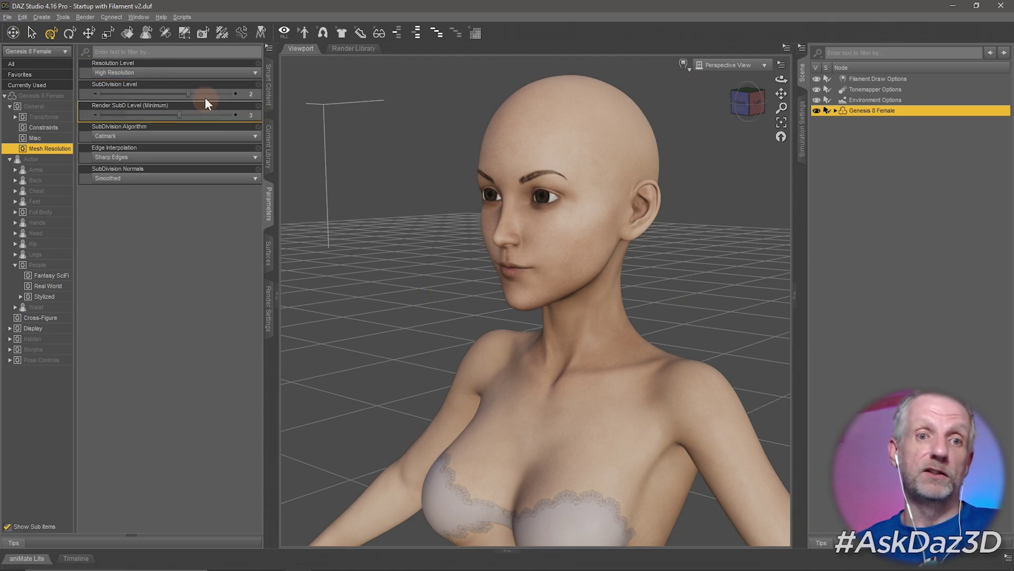
{"action": "scroll", "coordinate": [516, 236], "scroll_direction": "up", "scroll_amount": 3}
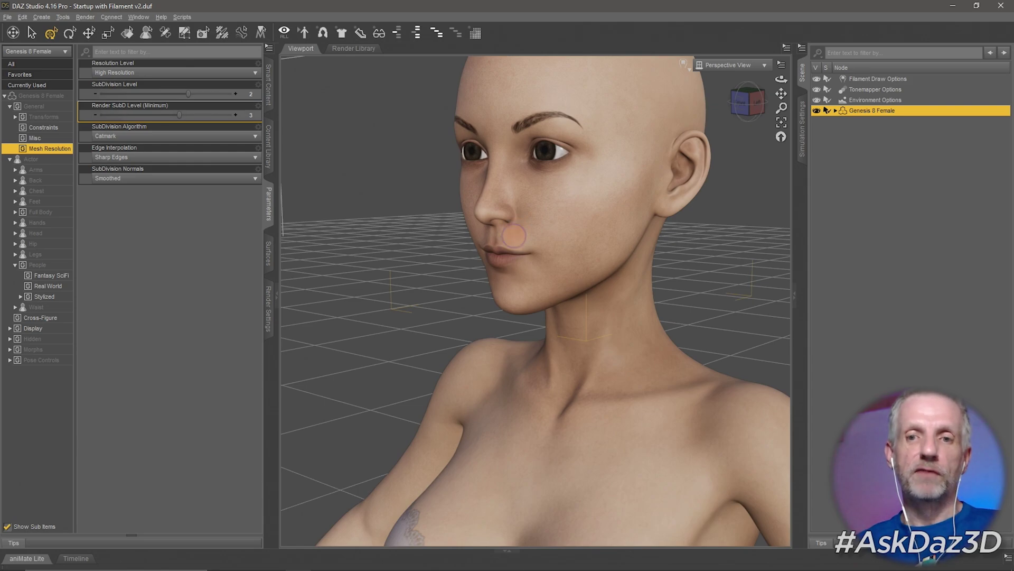
{"action": "scroll", "coordinate": [514, 243], "scroll_direction": "down", "scroll_amount": 3}
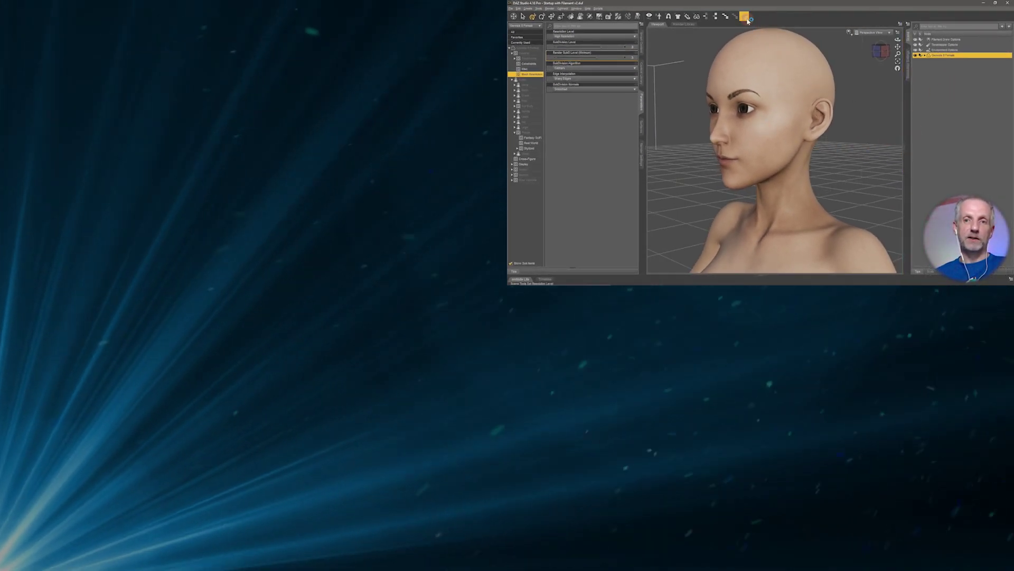
{"action": "left_click", "coordinate": [746, 19]}
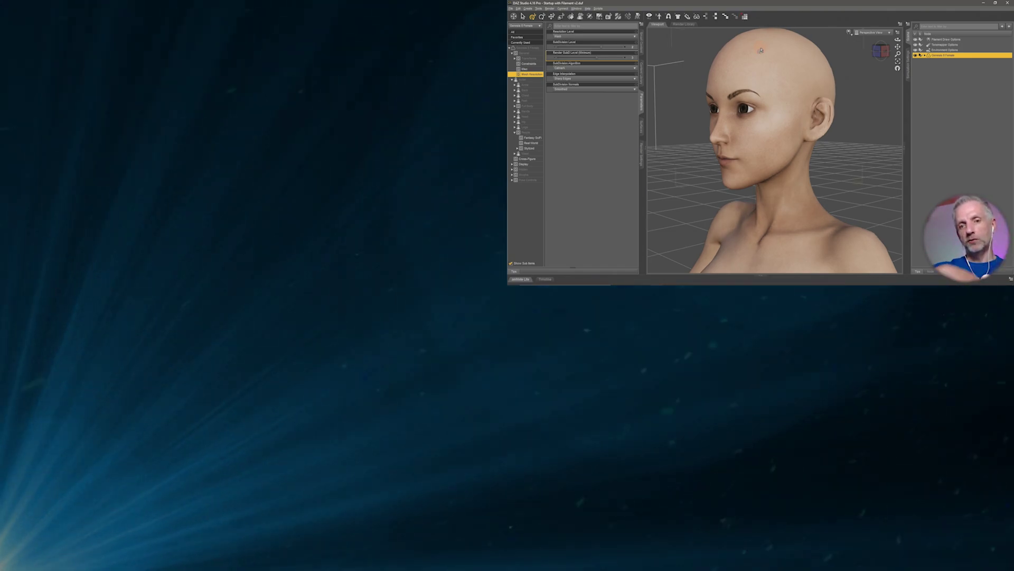